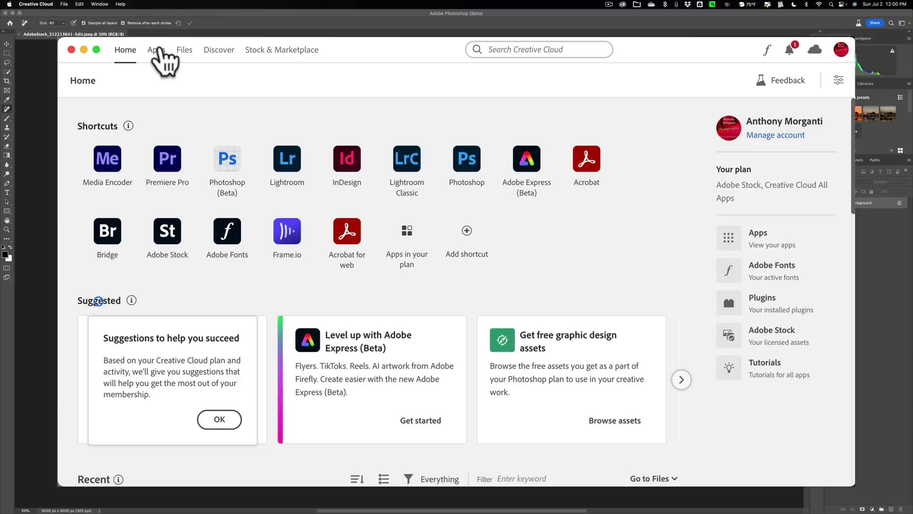
Step: Examine the beta apps list in Creative Cloud, including the Photoshop (Beta) entry, and close the window
{"action": "left_click", "coordinate": [157, 51]}
{"action": "scroll", "coordinate": [152, 257], "scroll_direction": "down", "scroll_amount": 1}
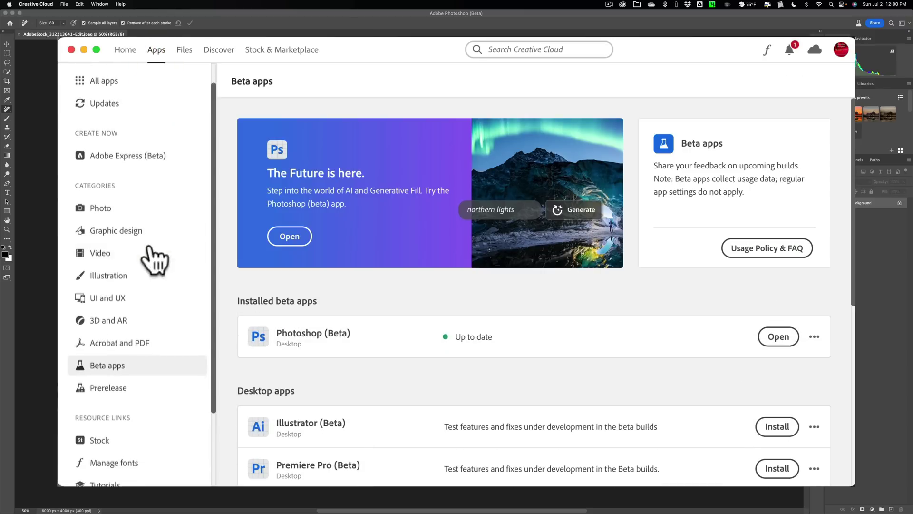
{"action": "left_click", "coordinate": [112, 364]}
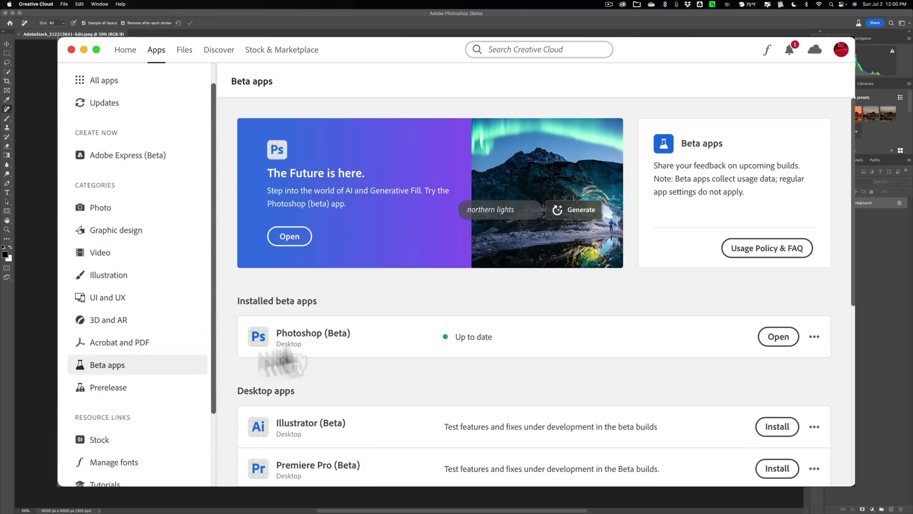
{"action": "scroll", "coordinate": [419, 333], "scroll_direction": "down", "scroll_amount": 1}
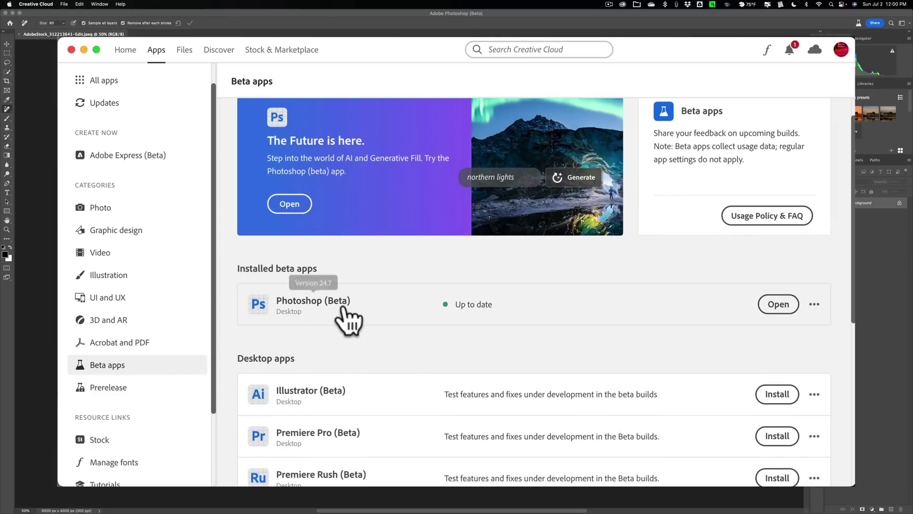
{"action": "scroll", "coordinate": [684, 328], "scroll_direction": "down", "scroll_amount": 2}
{"action": "scroll", "coordinate": [487, 306], "scroll_direction": "down", "scroll_amount": 5}
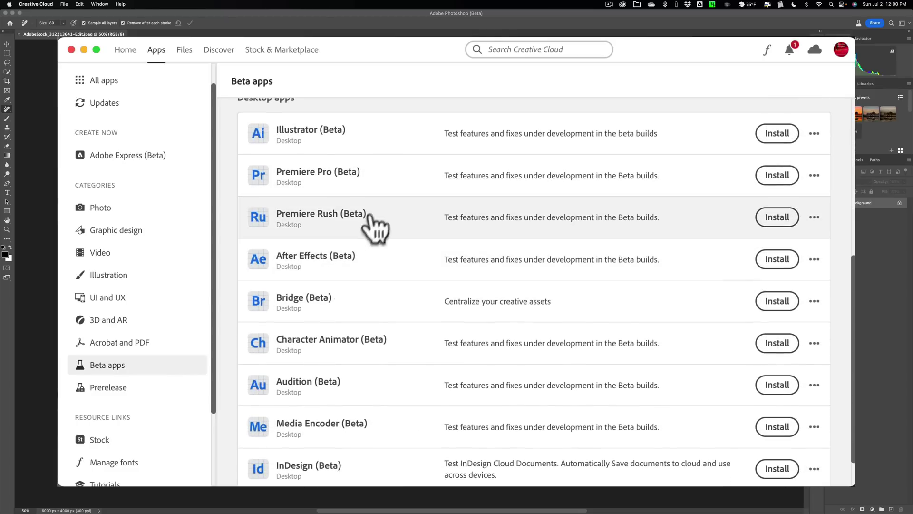
{"action": "scroll", "coordinate": [565, 333], "scroll_direction": "up", "scroll_amount": 2}
{"action": "scroll", "coordinate": [562, 326], "scroll_direction": "up", "scroll_amount": 2}
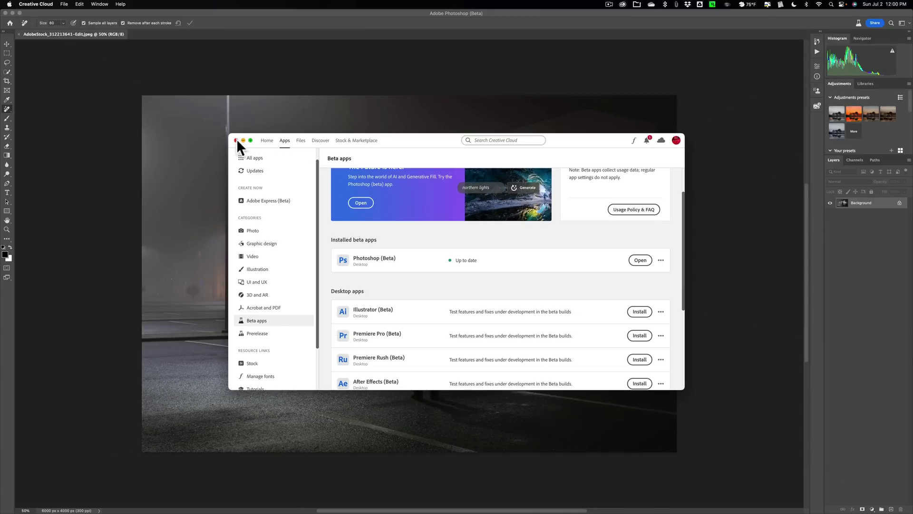
{"action": "left_click", "coordinate": [235, 140]}
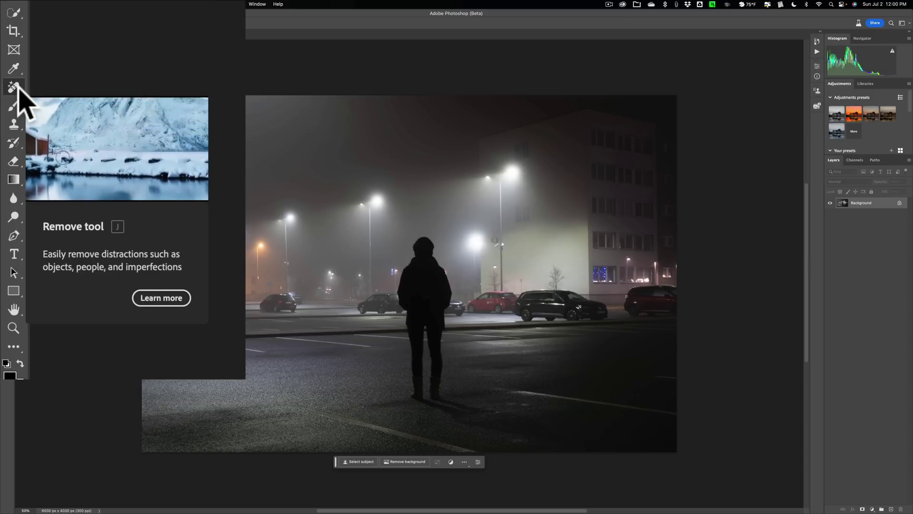
Step: Check the healing tools group and restore Photoshop's toolbar to its default tools
{"action": "left_click", "coordinate": [14, 87]}
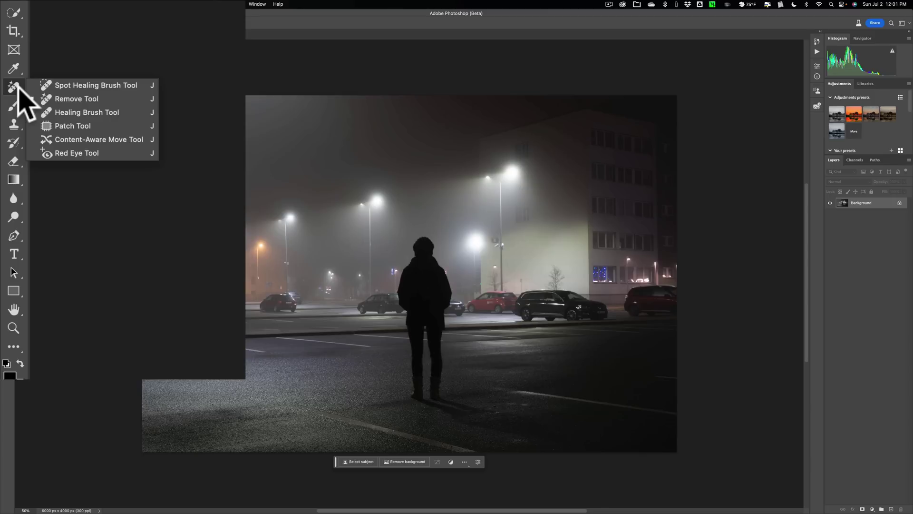
{"action": "left_click", "coordinate": [17, 87]}
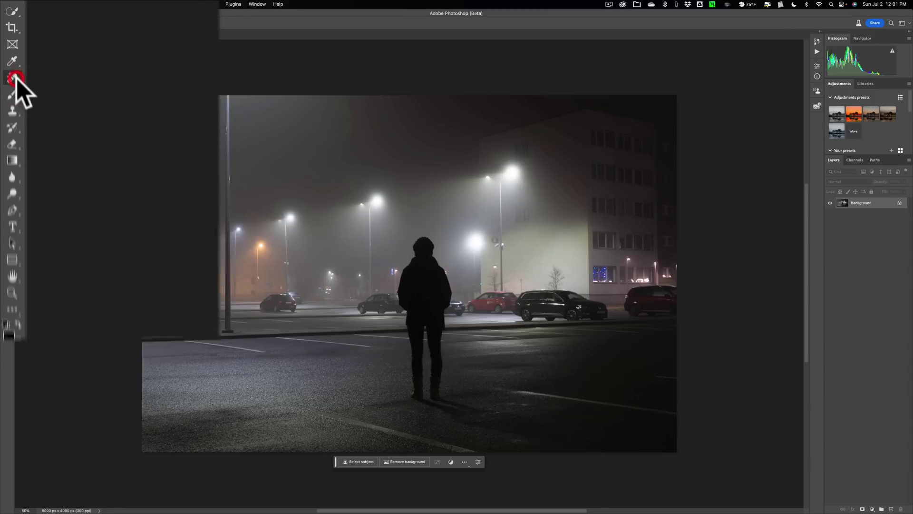
{"action": "left_click", "coordinate": [56, 4]}
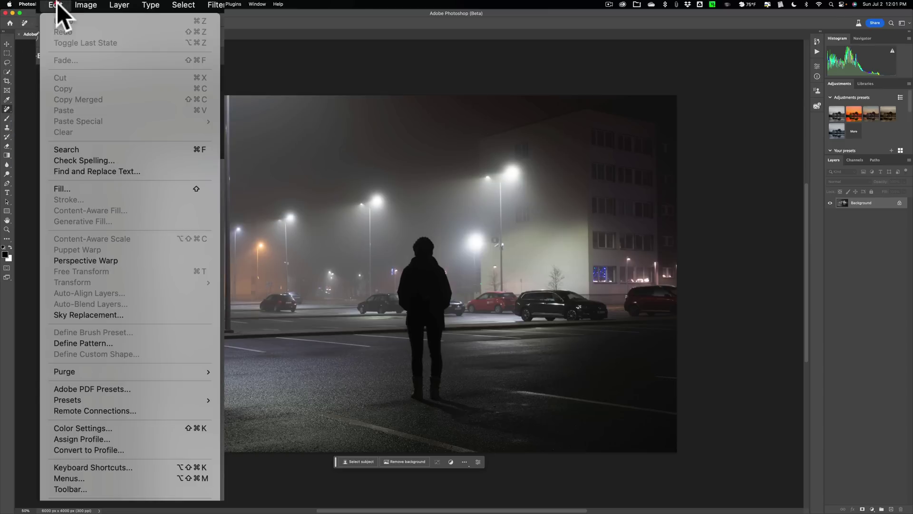
{"action": "left_click", "coordinate": [103, 490]}
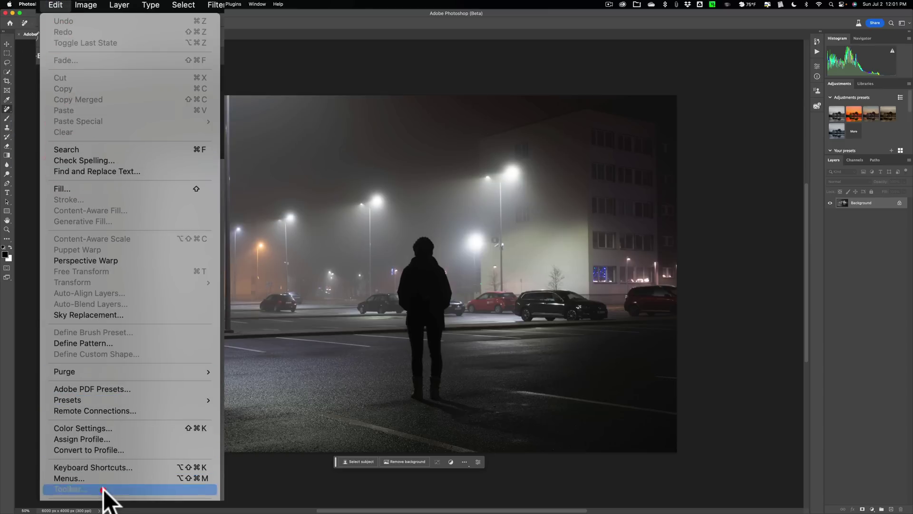
{"action": "left_click", "coordinate": [698, 108]}
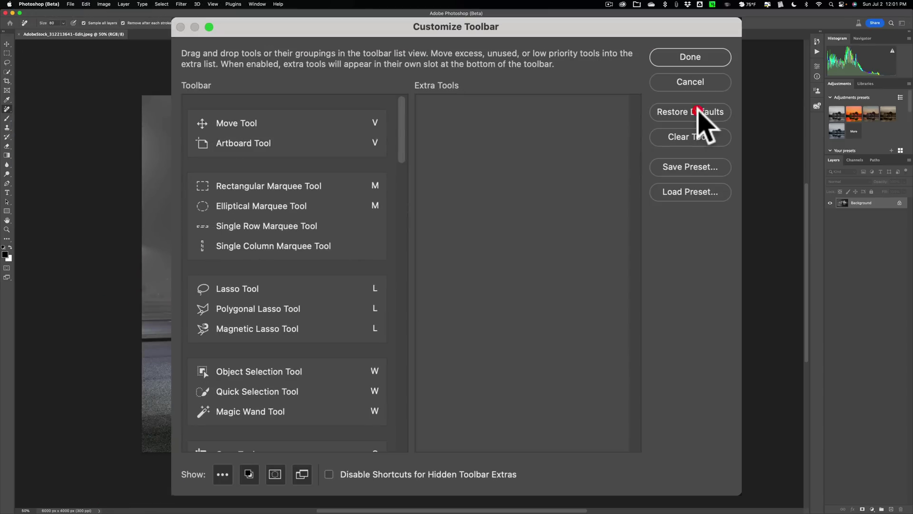
{"action": "left_click", "coordinate": [690, 58]}
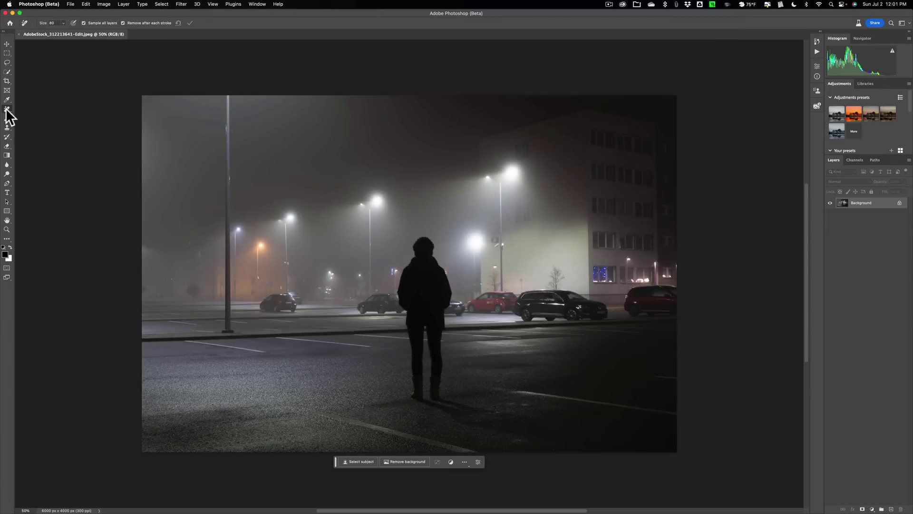
Step: Activate the Remove tool with a brush size of 100, keeping removal after each stroke enabled
{"action": "left_click", "coordinate": [7, 110]}
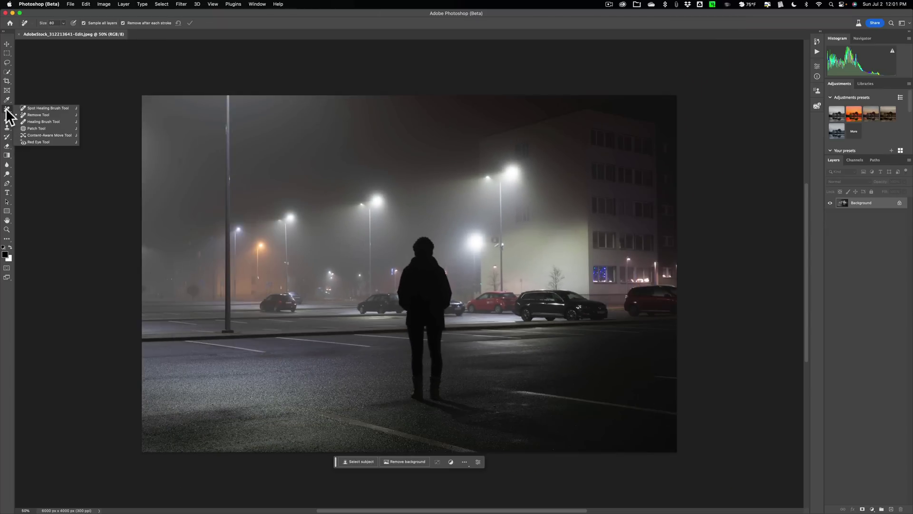
{"action": "left_click", "coordinate": [23, 115]}
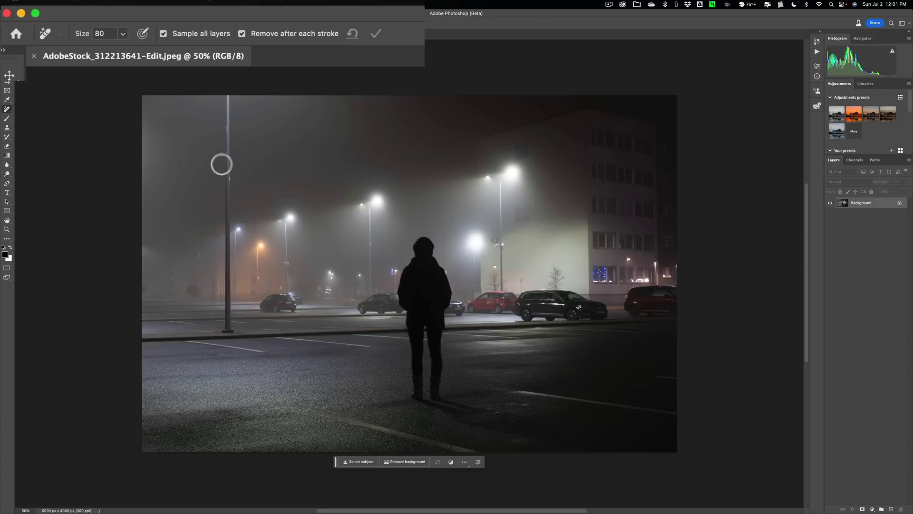
{"action": "key", "text": "bracketright"}
{"action": "key", "text": "bracketright"}
{"action": "key", "text": "bracketright"}
{"action": "key", "text": "bracketright"}
{"action": "key", "text": "bracketright"}
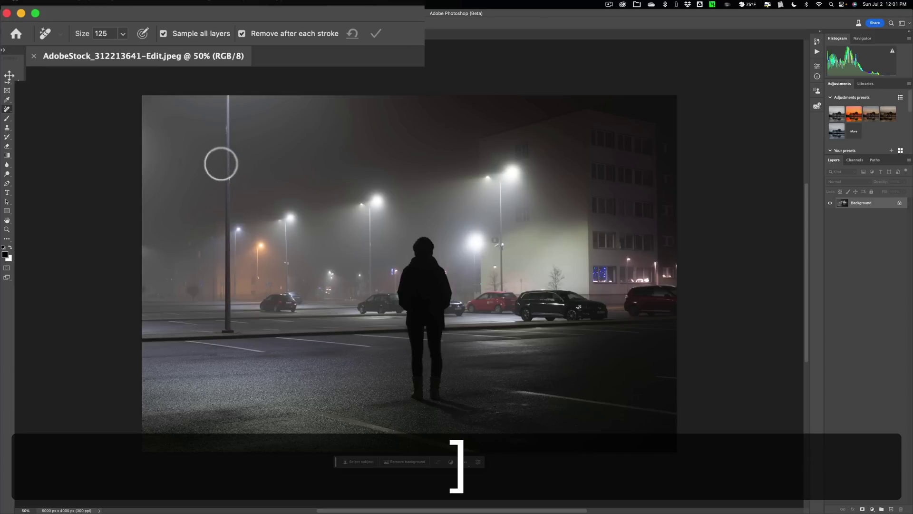
{"action": "key", "text": "bracketleft"}
{"action": "key", "text": "bracketleft"}
{"action": "key", "text": "bracketleft"}
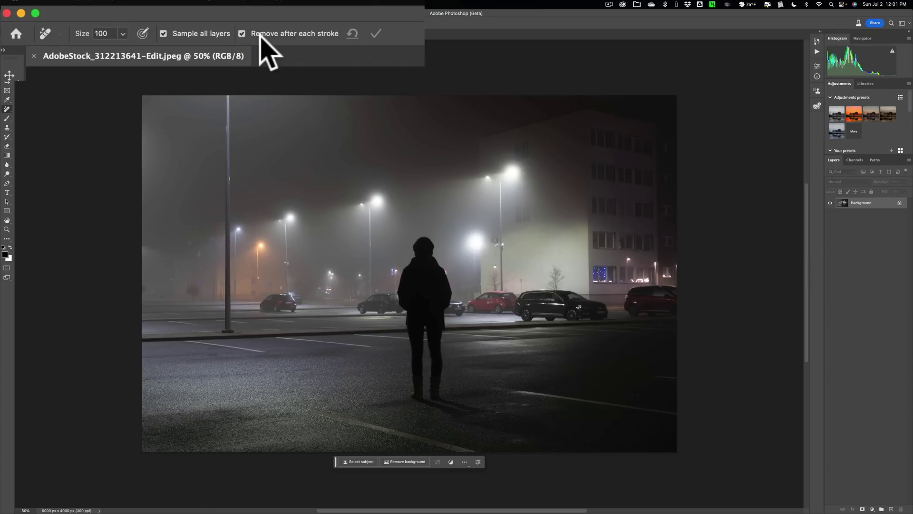
{"action": "left_click", "coordinate": [242, 33]}
{"action": "left_click", "coordinate": [243, 33]}
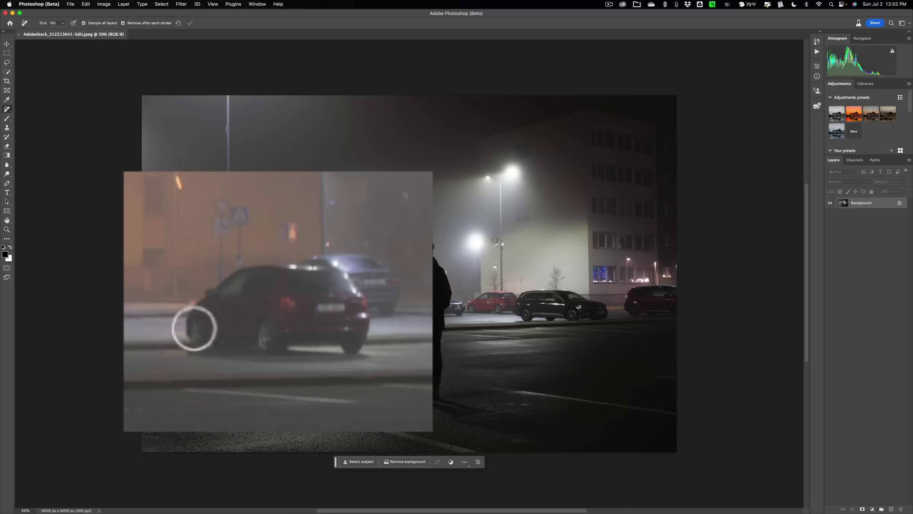
Step: Remove the parked cars left of the standing person with the Remove tool, including the remnant beside the person's arm
{"action": "mouse_move", "coordinate": [196, 336]}
{"action": "left_mouse_down"}
{"action": "mouse_move", "coordinate": [203, 301]}
{"action": "mouse_move", "coordinate": [231, 285]}
{"action": "mouse_move", "coordinate": [315, 275]}
{"action": "mouse_move", "coordinate": [326, 264]}
{"action": "mouse_move", "coordinate": [371, 268]}
{"action": "mouse_move", "coordinate": [386, 298]}
{"action": "mouse_move", "coordinate": [403, 305]}
{"action": "mouse_move", "coordinate": [365, 302]}
{"action": "mouse_move", "coordinate": [360, 336]}
{"action": "mouse_move", "coordinate": [369, 341]}
{"action": "mouse_move", "coordinate": [213, 346]}
{"action": "mouse_move", "coordinate": [337, 312]}
{"action": "mouse_move", "coordinate": [347, 304]}
{"action": "mouse_move", "coordinate": [321, 292]}
{"action": "mouse_move", "coordinate": [344, 300]}
{"action": "mouse_move", "coordinate": [357, 279]}
{"action": "mouse_move", "coordinate": [305, 283]}
{"action": "left_mouse_up"}
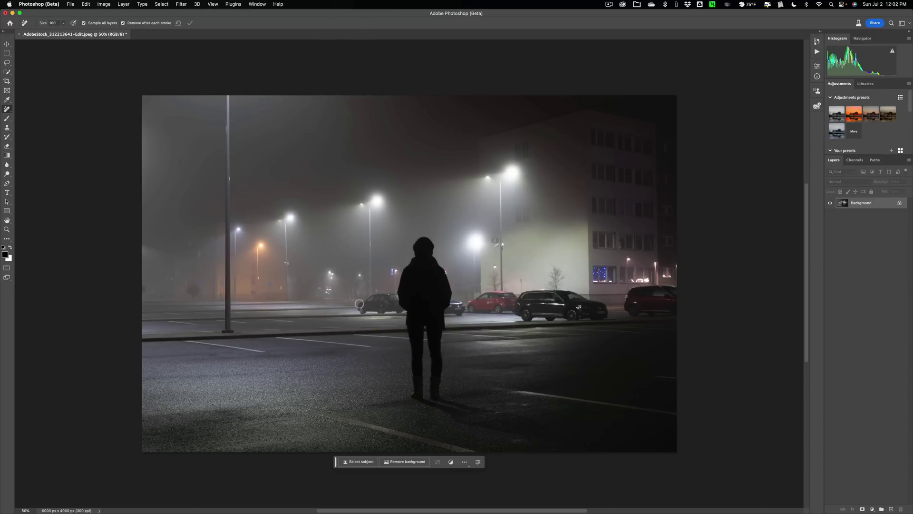
{"action": "mouse_move", "coordinate": [357, 306]}
{"action": "left_mouse_down"}
{"action": "mouse_move", "coordinate": [394, 294]}
{"action": "mouse_move", "coordinate": [402, 310]}
{"action": "mouse_move", "coordinate": [357, 311]}
{"action": "mouse_move", "coordinate": [397, 304]}
{"action": "left_mouse_up"}
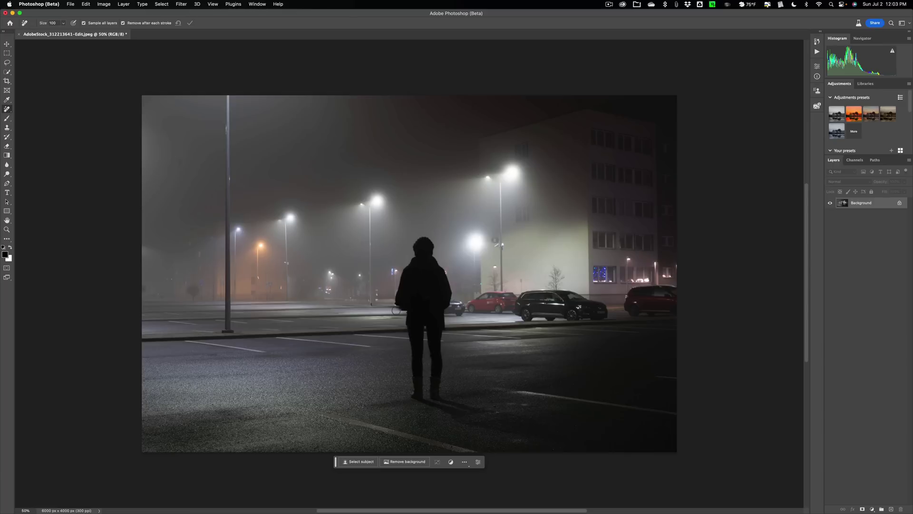
{"action": "left_click_drag", "start_coordinate": [394, 307], "coordinate": [398, 306]}
Step: Remove the red car just right of the person and clean up its remnants, reducing the brush size to 70 for the last spot
{"action": "mouse_move", "coordinate": [468, 305]}
{"action": "left_mouse_down"}
{"action": "mouse_move", "coordinate": [515, 297]}
{"action": "mouse_move", "coordinate": [507, 311]}
{"action": "mouse_move", "coordinate": [468, 309]}
{"action": "mouse_move", "coordinate": [509, 303]}
{"action": "mouse_move", "coordinate": [490, 305]}
{"action": "mouse_move", "coordinate": [501, 303]}
{"action": "left_mouse_up"}
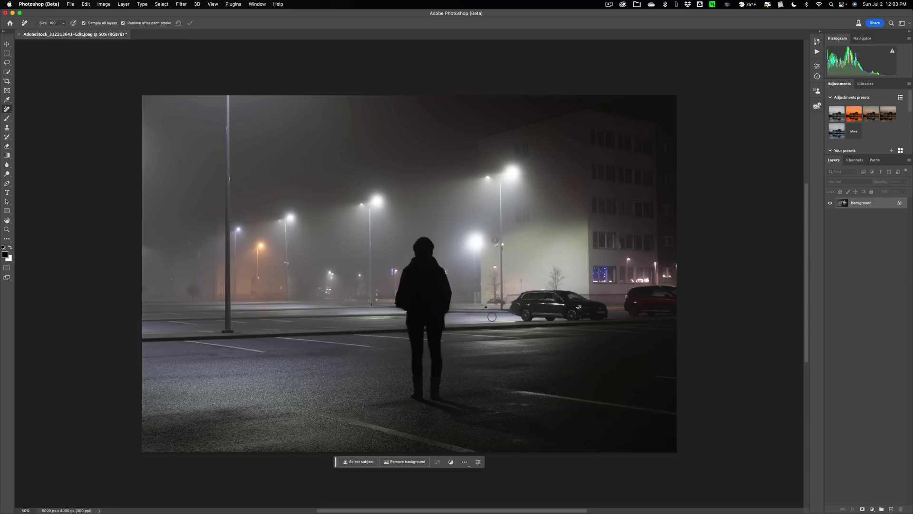
{"action": "left_click", "coordinate": [486, 307]}
{"action": "left_click_drag", "start_coordinate": [507, 297], "coordinate": [510, 295]}
{"action": "left_click", "coordinate": [506, 295]}
{"action": "left_click", "coordinate": [497, 298]}
{"action": "key", "text": "bracketleft"}
{"action": "key", "text": "bracketleft"}
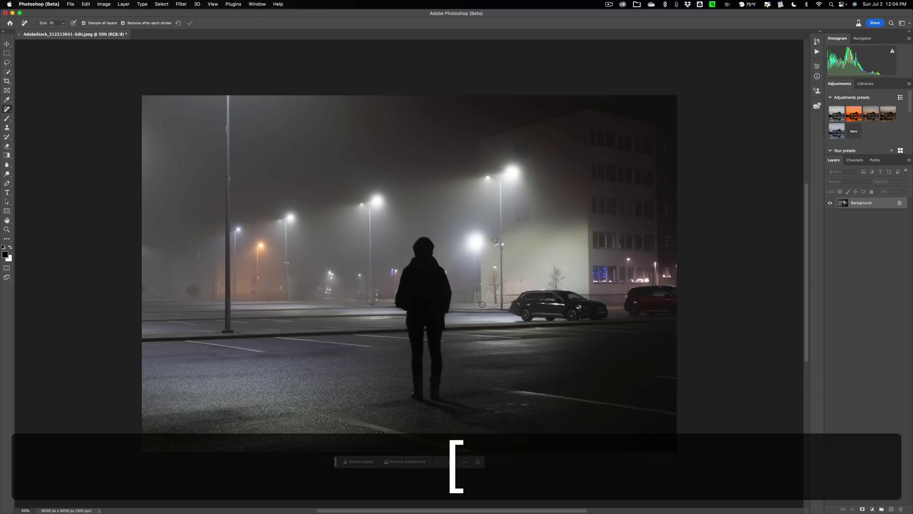
{"action": "left_click", "coordinate": [482, 305]}
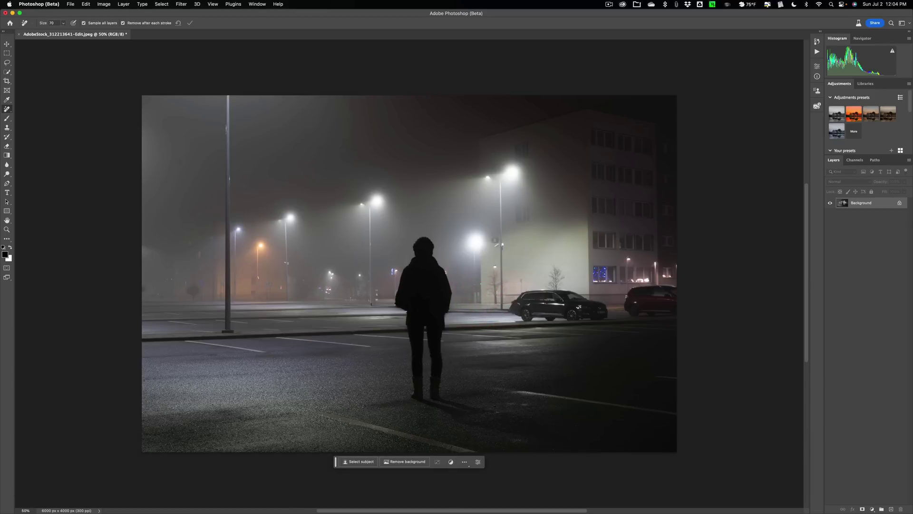
Step: Enlarge the Remove tool's brush size to 150
{"action": "key", "text": "bracketright"}
{"action": "key", "text": "bracketright"}
{"action": "key", "text": "bracketright"}
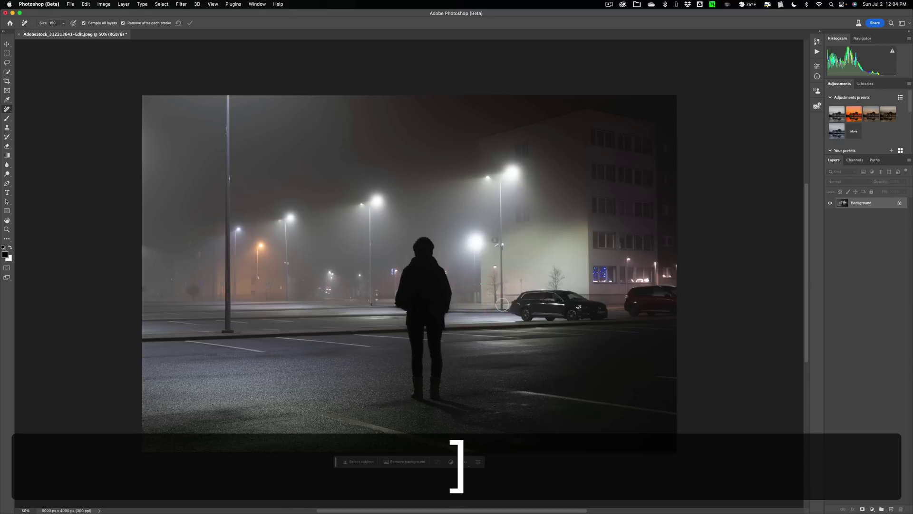
Step: Try to remove the black station wagon in front of the building with the Remove tool and undo the attempt
{"action": "mouse_move", "coordinate": [518, 304]}
{"action": "left_mouse_down"}
{"action": "mouse_move", "coordinate": [528, 293]}
{"action": "mouse_move", "coordinate": [570, 295]}
{"action": "mouse_move", "coordinate": [604, 311]}
{"action": "mouse_move", "coordinate": [513, 311]}
{"action": "mouse_move", "coordinate": [554, 307]}
{"action": "mouse_move", "coordinate": [529, 303]}
{"action": "mouse_move", "coordinate": [573, 308]}
{"action": "left_mouse_up"}
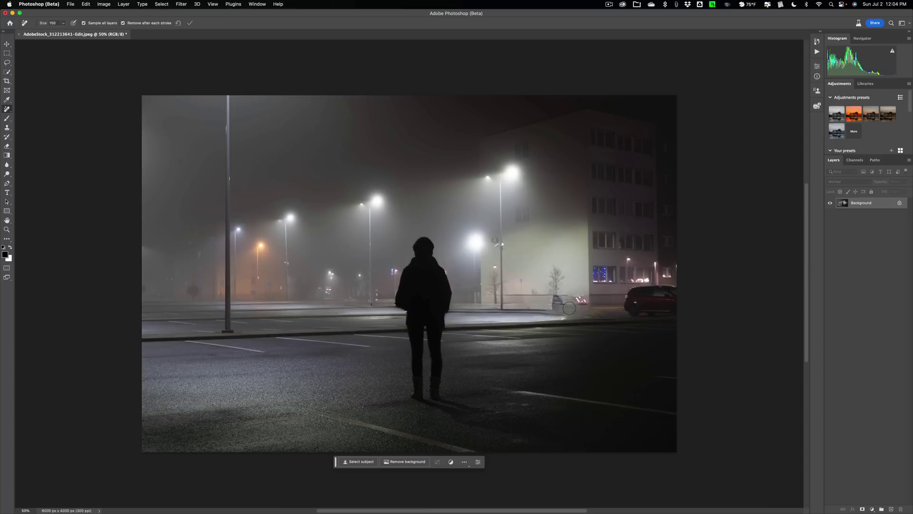
{"action": "key", "text": "super+z"}
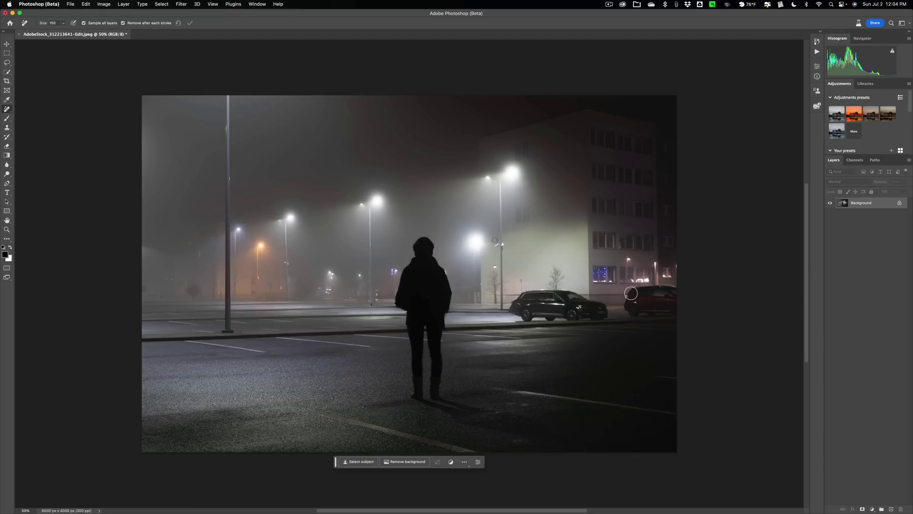
Step: Remove the dark red car at the photo's right edge with the Remove tool, painting over the leftover area
{"action": "mouse_move", "coordinate": [629, 291]}
{"action": "left_mouse_down"}
{"action": "mouse_move", "coordinate": [674, 290]}
{"action": "mouse_move", "coordinate": [676, 309]}
{"action": "mouse_move", "coordinate": [628, 304]}
{"action": "left_mouse_up"}
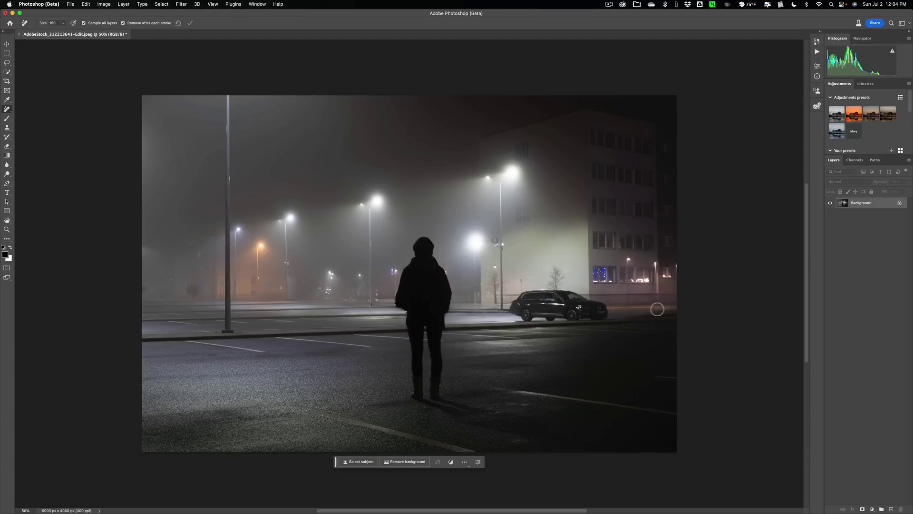
{"action": "left_click_drag", "start_coordinate": [647, 311], "coordinate": [683, 312]}
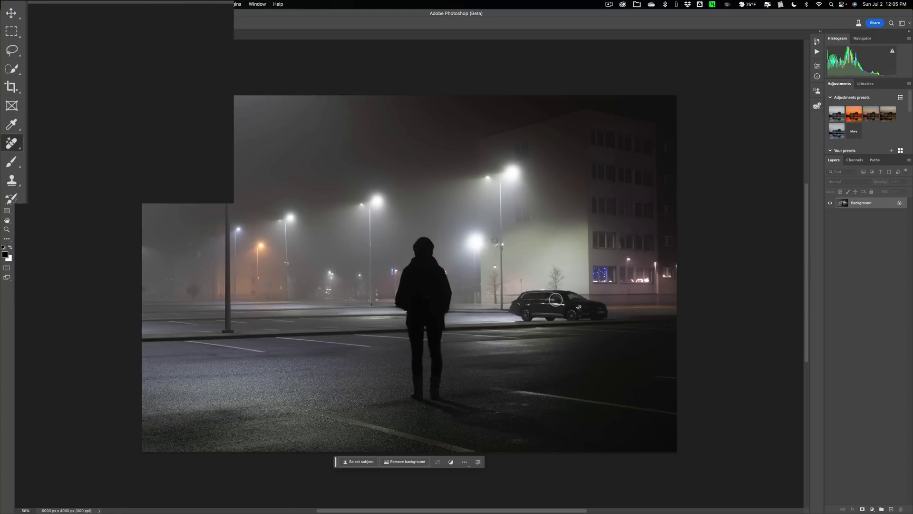
Step: Draw a loose Lasso selection around the black station wagon and its shadow
{"action": "left_click", "coordinate": [12, 51]}
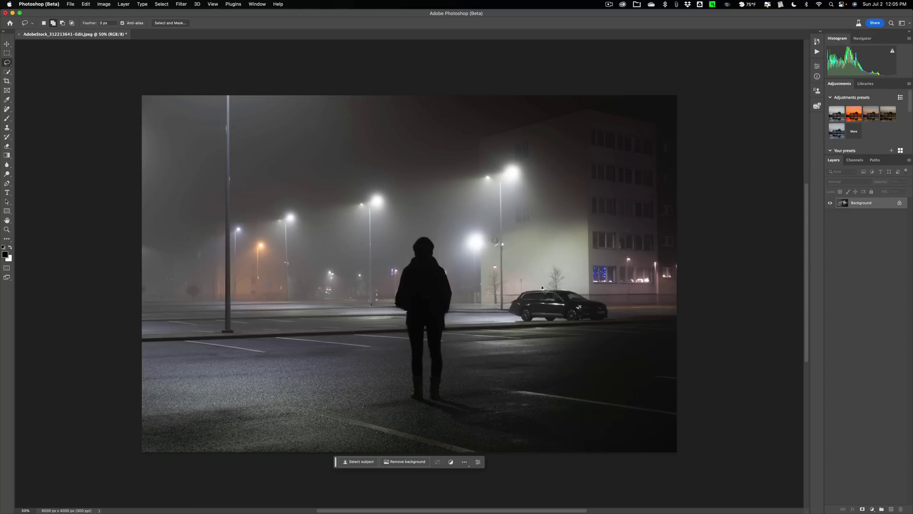
{"action": "left_click_drag", "start_coordinate": [541, 285], "coordinate": [514, 289]}
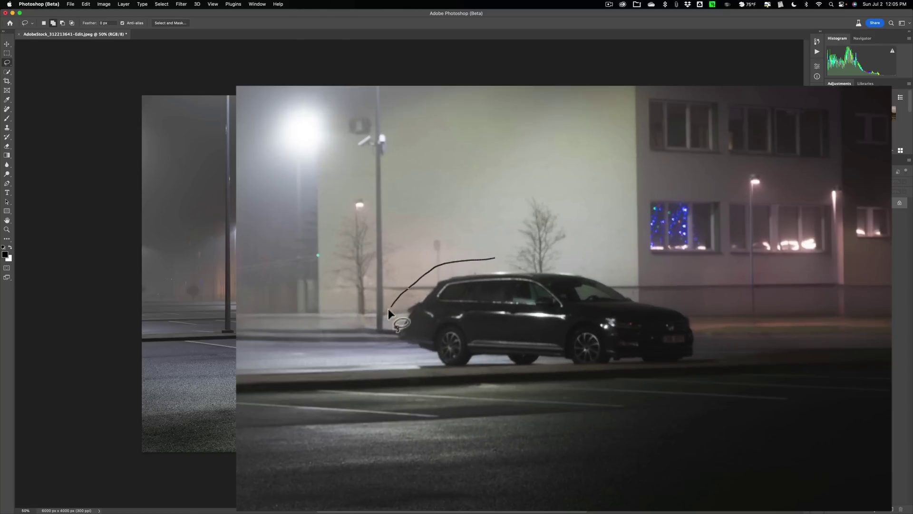
{"action": "mouse_move", "coordinate": [389, 357]}
{"action": "left_mouse_down"}
{"action": "mouse_move", "coordinate": [400, 368]}
{"action": "mouse_move", "coordinate": [441, 373]}
{"action": "mouse_move", "coordinate": [696, 369]}
{"action": "mouse_move", "coordinate": [726, 357]}
{"action": "mouse_move", "coordinate": [668, 289]}
{"action": "mouse_move", "coordinate": [591, 263]}
{"action": "mouse_move", "coordinate": [483, 256]}
{"action": "left_mouse_up"}
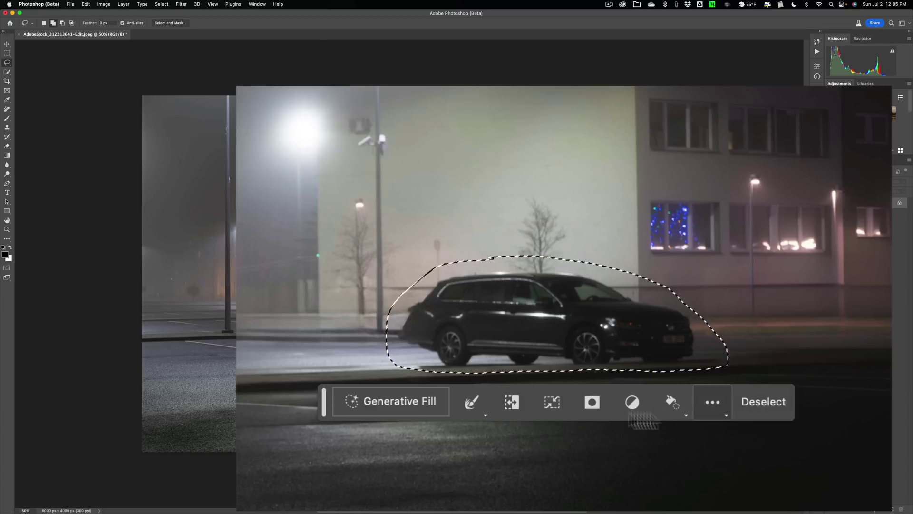
Step: Replace the selected station wagon using Generative Fill with an empty prompt and choose the third variation
{"action": "left_click", "coordinate": [399, 402]}
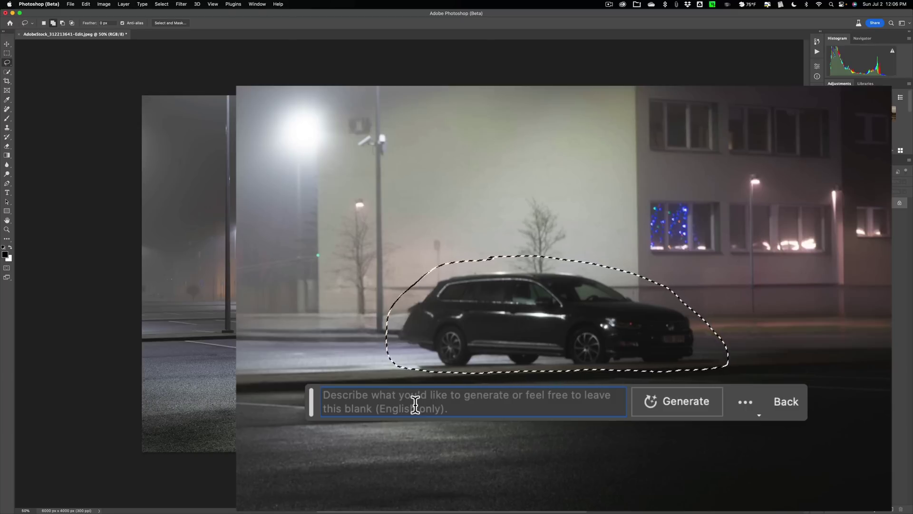
{"action": "left_click", "coordinate": [680, 401]}
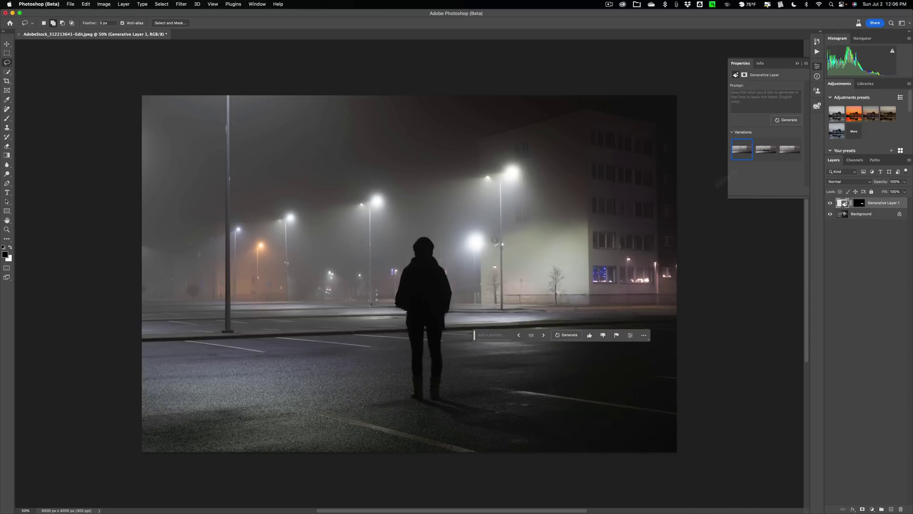
{"action": "left_click", "coordinate": [764, 192]}
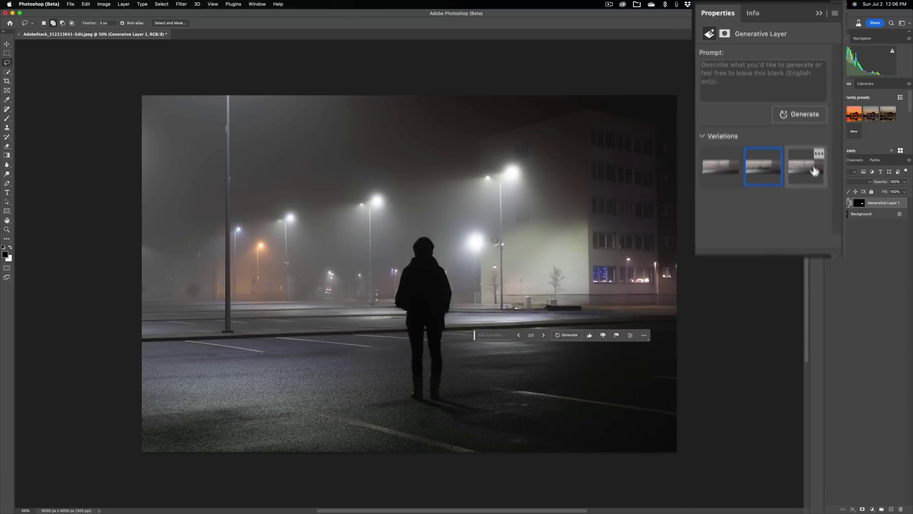
{"action": "left_click", "coordinate": [792, 149]}
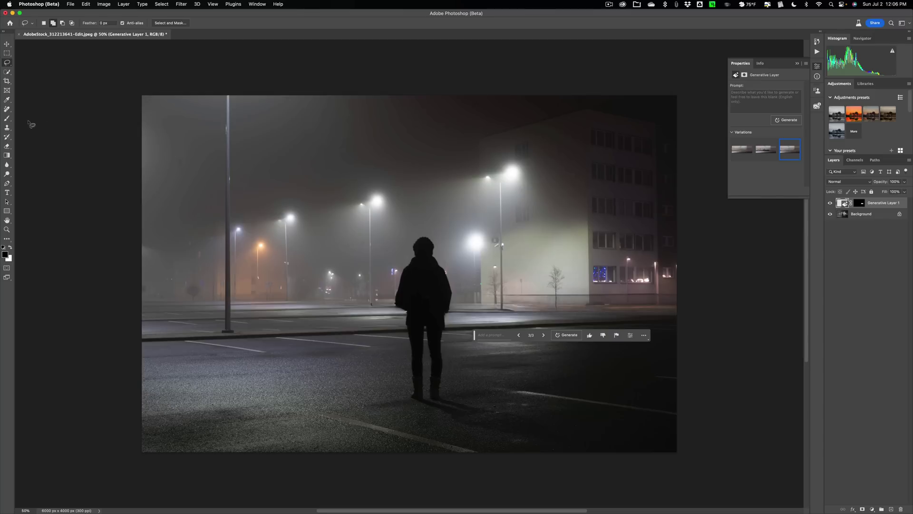
Step: Choose the Remove tool and stamp all visible layers into a new merged layer above Generative Layer 1
{"action": "left_click", "coordinate": [6, 108]}
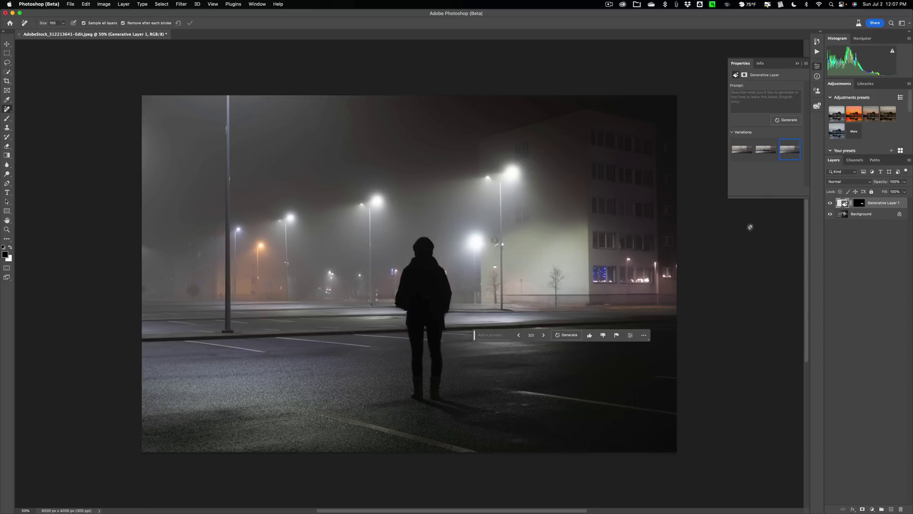
{"action": "left_click", "coordinate": [799, 66]}
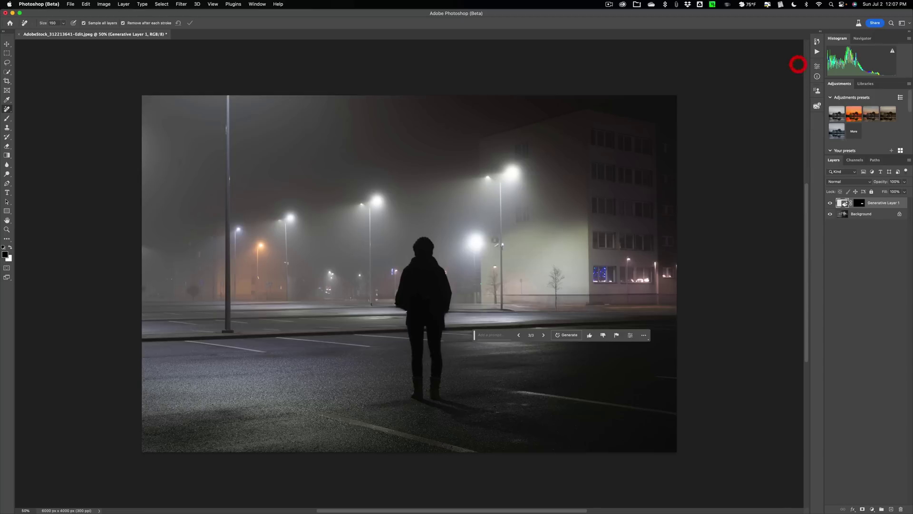
{"action": "left_click", "coordinate": [871, 204]}
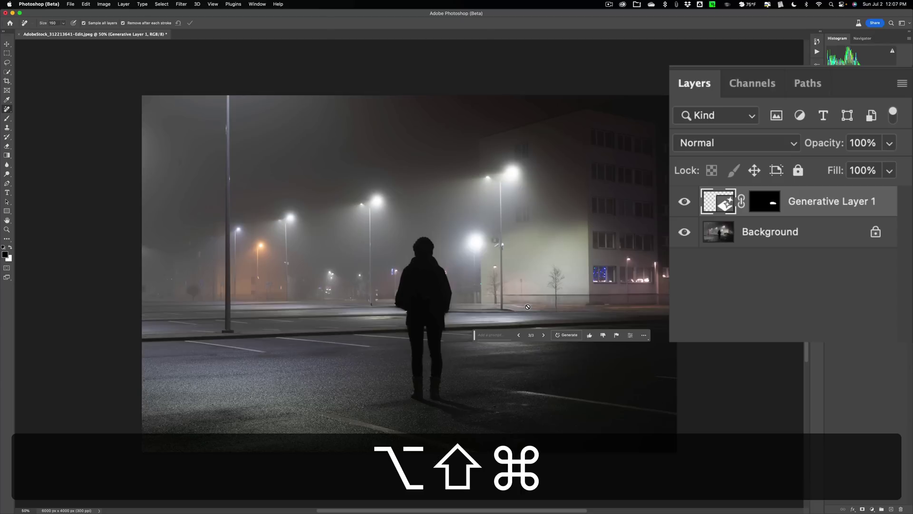
{"action": "key", "text": "alt+shift+super+e"}
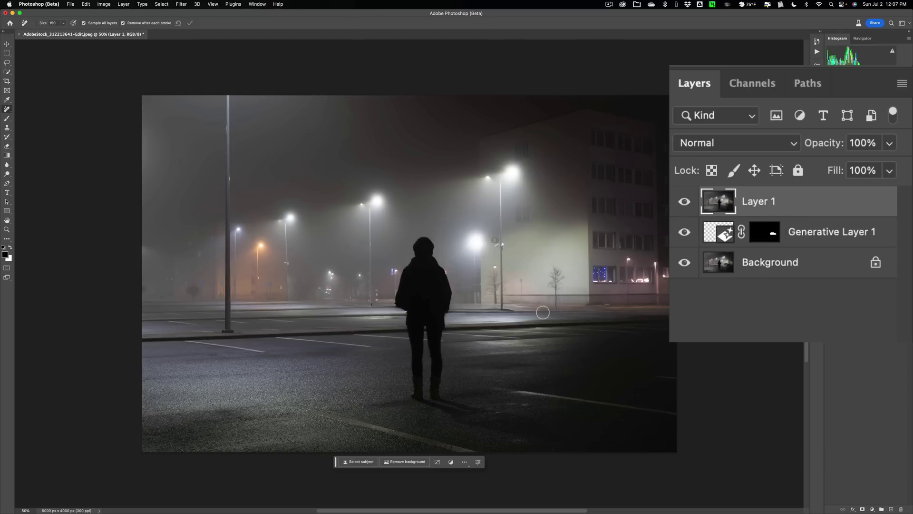
Step: Reduce the Remove tool's brush size to 60 and paint away the uneven strip of pavement in front of the building
{"action": "key", "text": "bracketleft"}
{"action": "key", "text": "bracketleft"}
{"action": "key", "text": "bracketleft"}
{"action": "key", "text": "bracketleft"}
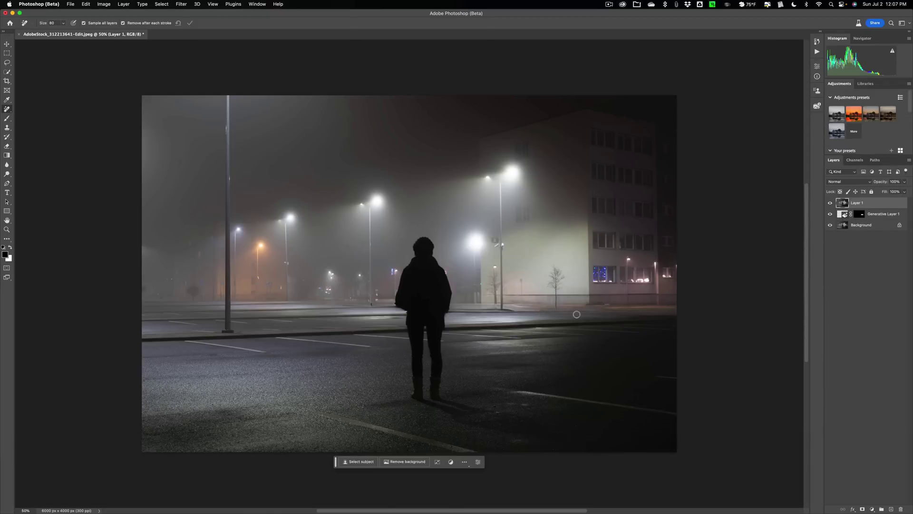
{"action": "left_click_drag", "start_coordinate": [526, 319], "coordinate": [556, 317]}
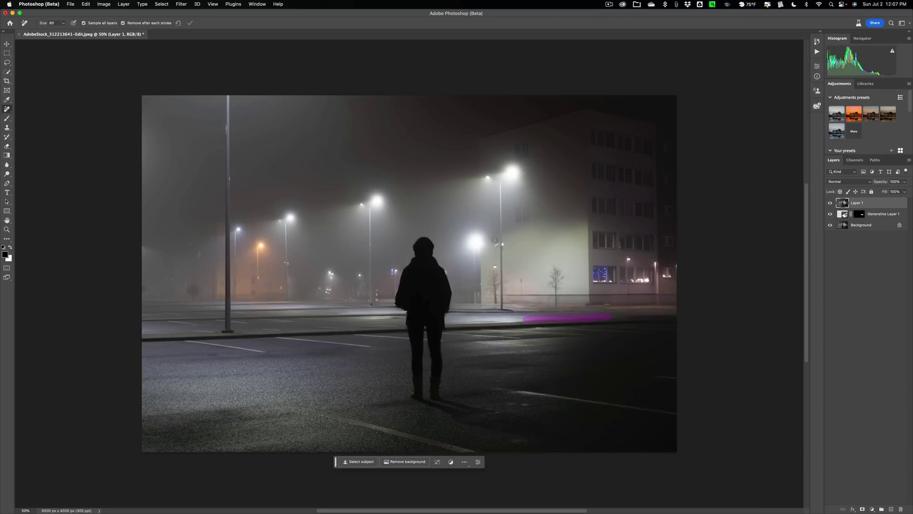
{"action": "left_click_drag", "start_coordinate": [612, 318], "coordinate": [612, 315]}
{"action": "left_click", "coordinate": [520, 292]}
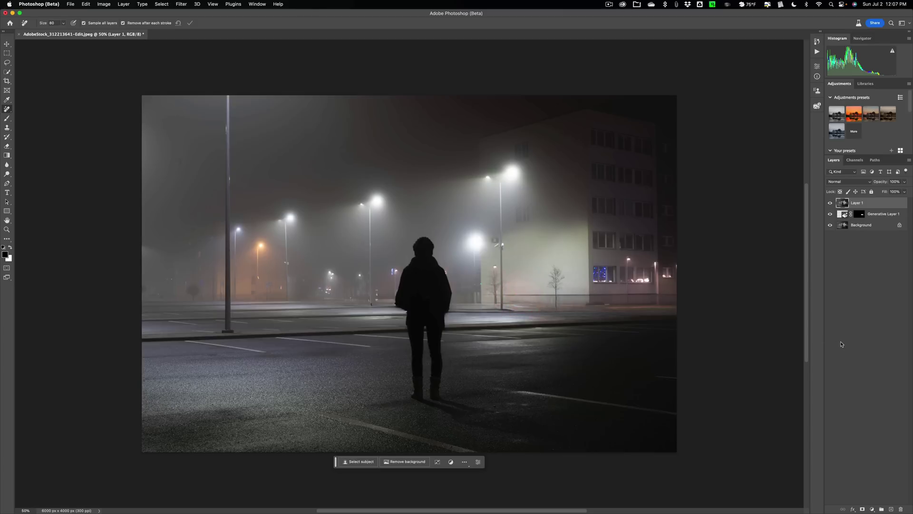